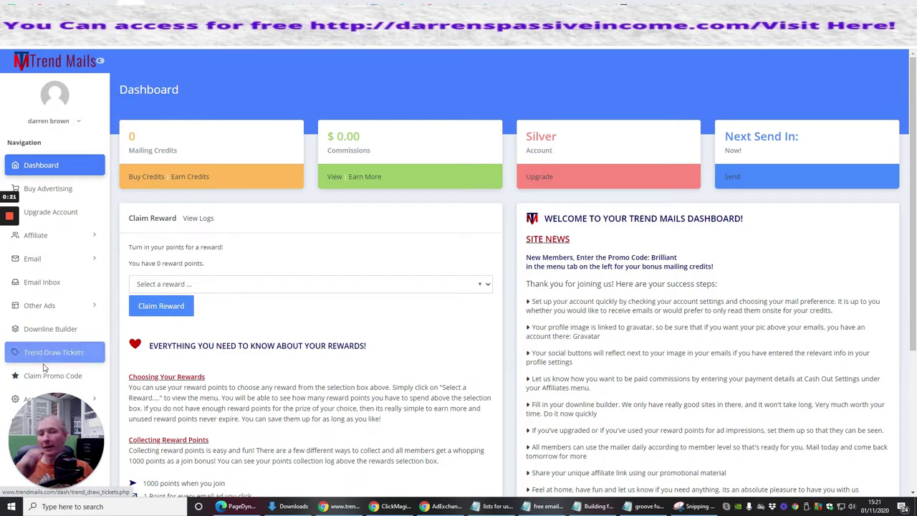
Open the Upgrade Account page to see the Monthly Gold ($7/mo) and Platinum ($10/mo) plans.
{"action": "left_click", "coordinate": [48, 212]}
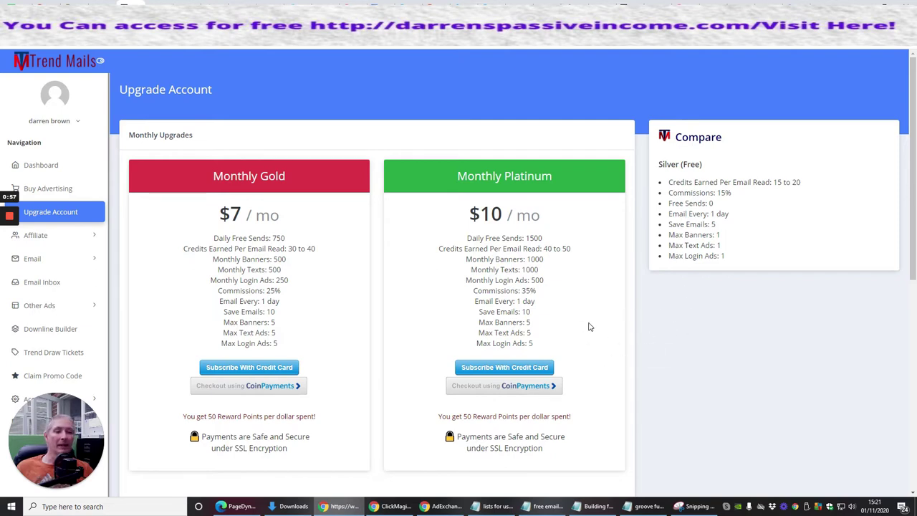
{"action": "scroll", "coordinate": [671, 312], "scroll_direction": "down", "scroll_amount": 1}
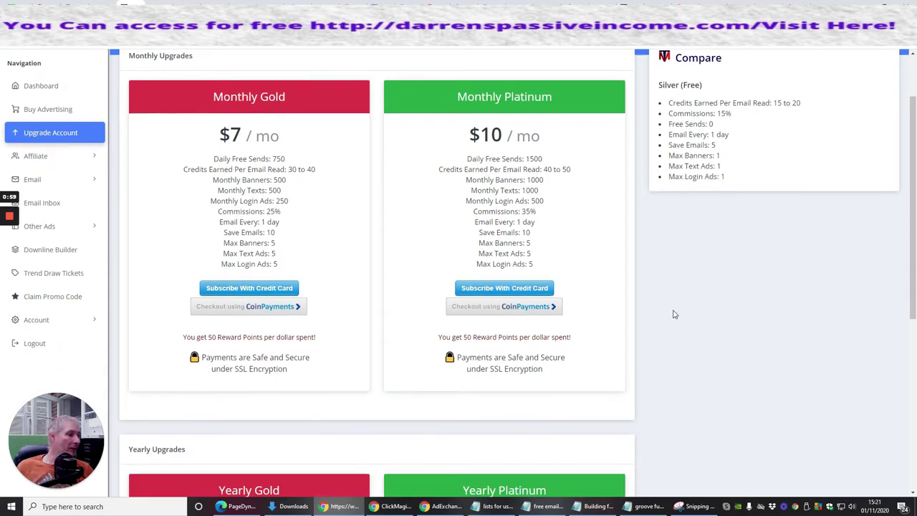
{"action": "scroll", "coordinate": [673, 314], "scroll_direction": "down", "scroll_amount": 2}
{"action": "scroll", "coordinate": [693, 297], "scroll_direction": "down", "scroll_amount": 2}
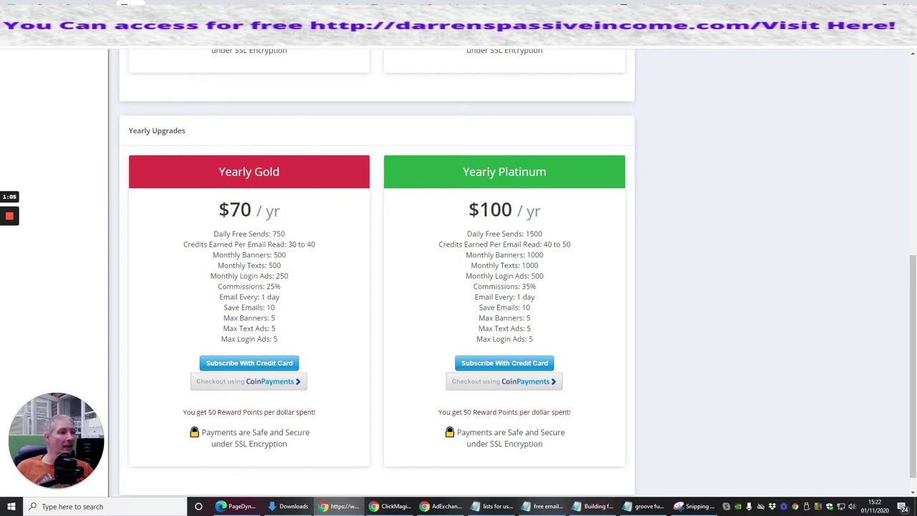
{"action": "scroll", "coordinate": [526, 299], "scroll_direction": "down", "scroll_amount": 1}
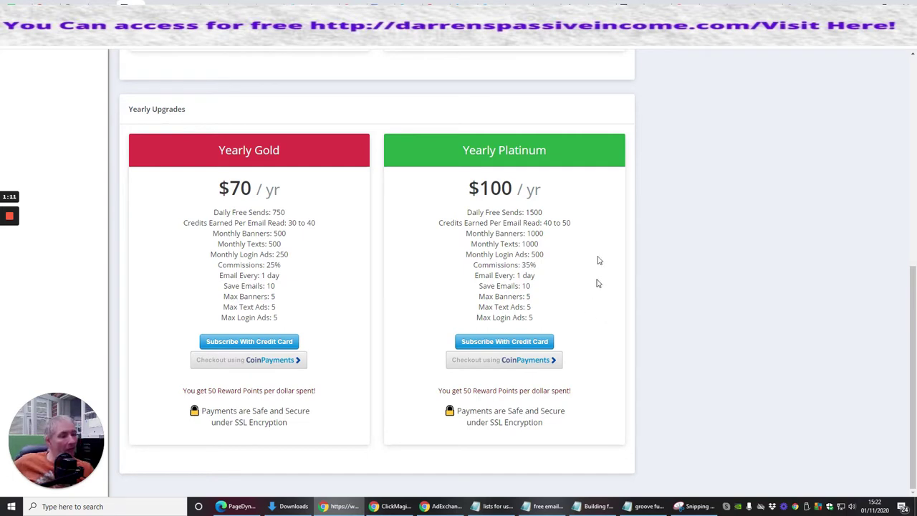
{"action": "scroll", "coordinate": [581, 256], "scroll_direction": "up", "scroll_amount": 4}
{"action": "scroll", "coordinate": [581, 268], "scroll_direction": "down", "scroll_amount": 4}
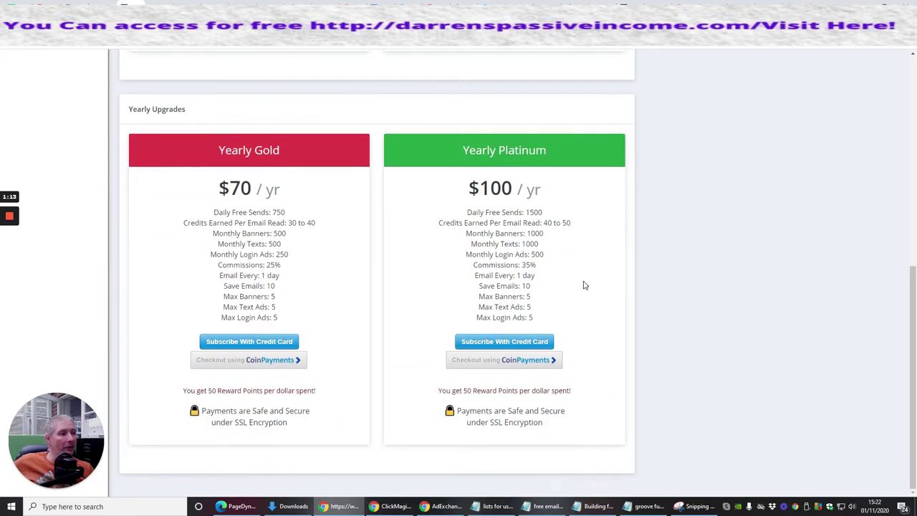
{"action": "scroll", "coordinate": [583, 288], "scroll_direction": "up", "scroll_amount": 2}
{"action": "scroll", "coordinate": [587, 265], "scroll_direction": "down", "scroll_amount": 2}
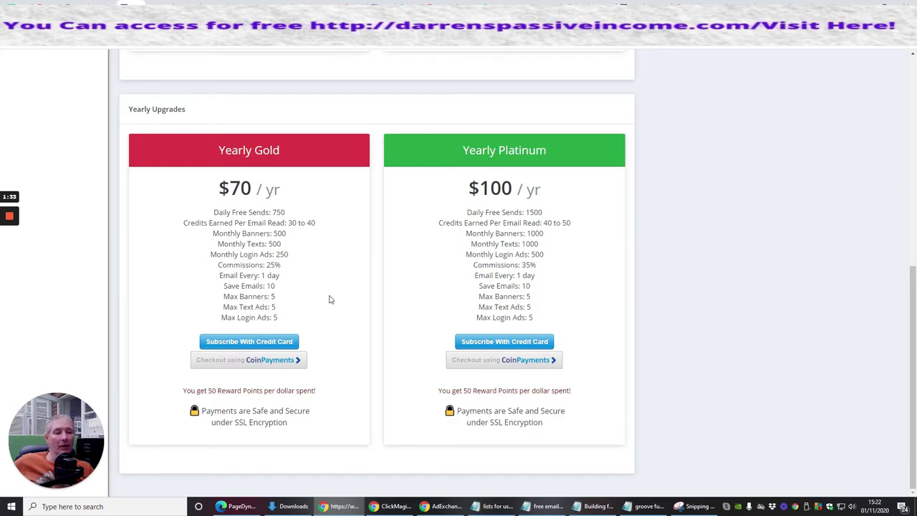
{"action": "scroll", "coordinate": [333, 295], "scroll_direction": "up", "scroll_amount": 4}
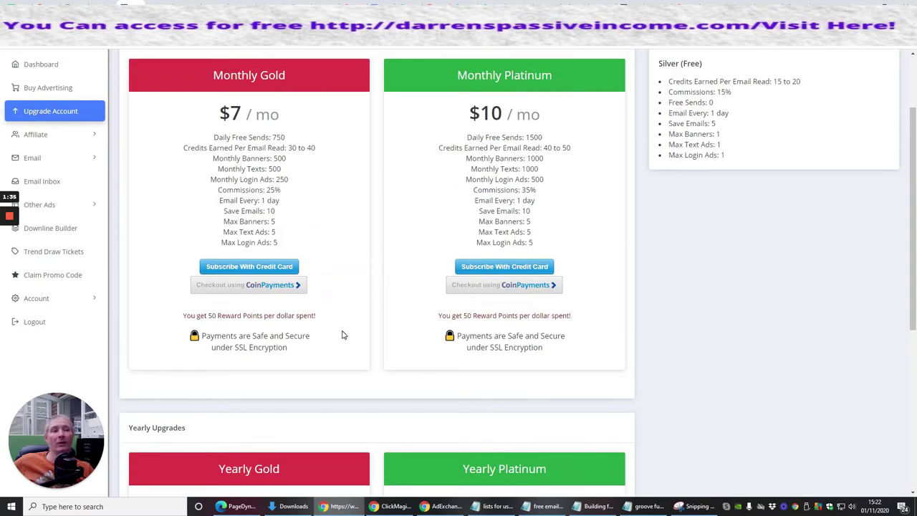
{"action": "scroll", "coordinate": [343, 335], "scroll_direction": "up", "scroll_amount": 1}
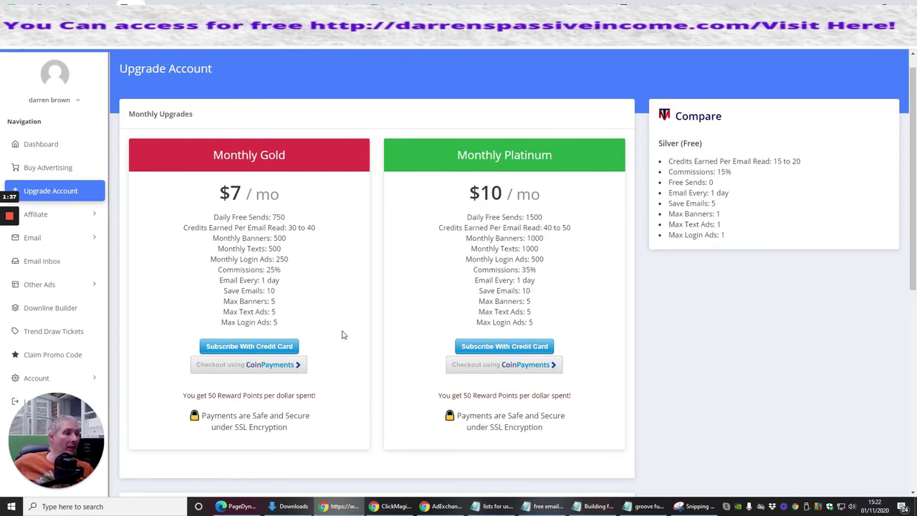
{"action": "scroll", "coordinate": [343, 335], "scroll_direction": "up", "scroll_amount": 1}
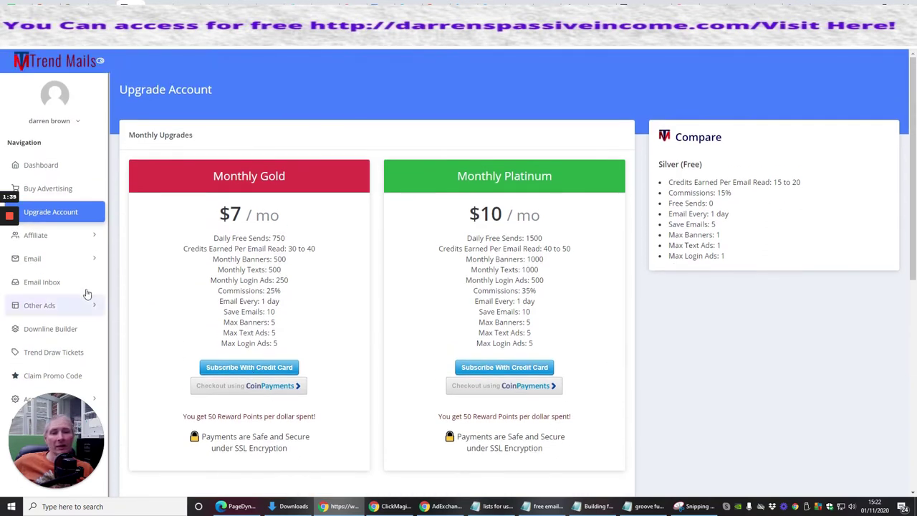
Open Email > Send Email and look over the mailing form with 0 credits and 2191 members.
{"action": "left_click", "coordinate": [43, 258]}
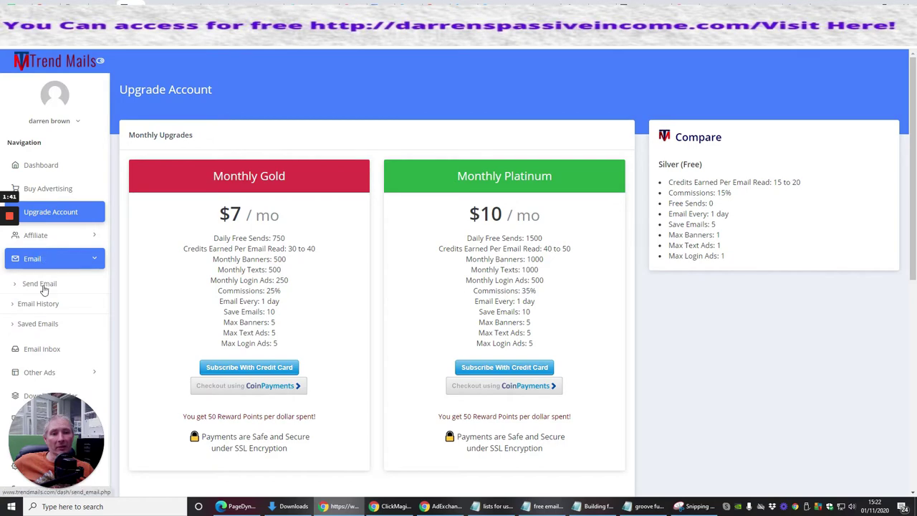
{"action": "left_click", "coordinate": [42, 285]}
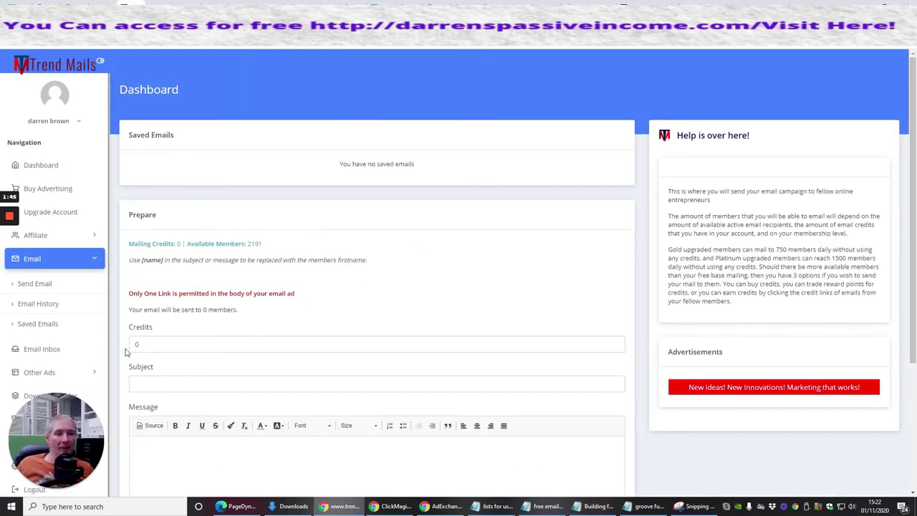
{"action": "scroll", "coordinate": [477, 242], "scroll_direction": "down", "scroll_amount": 3}
{"action": "scroll", "coordinate": [477, 240], "scroll_direction": "up", "scroll_amount": 2}
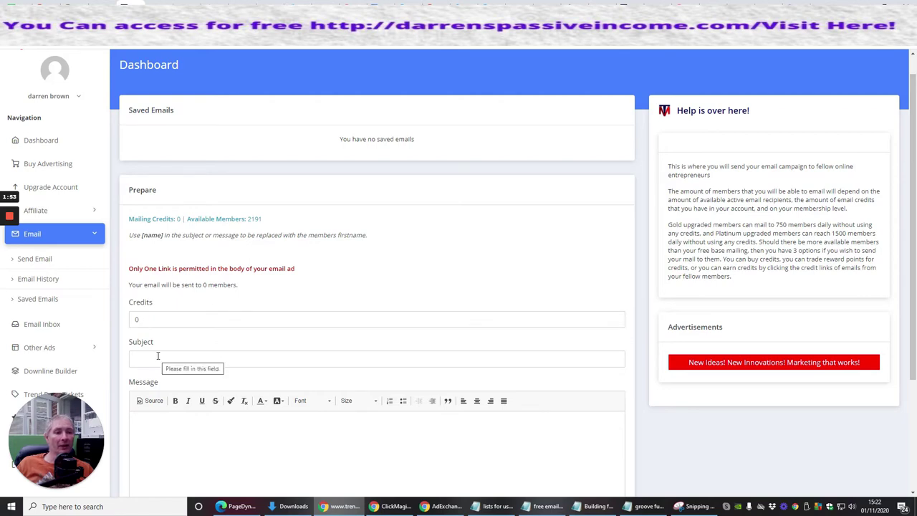
{"action": "scroll", "coordinate": [221, 427], "scroll_direction": "down", "scroll_amount": 2}
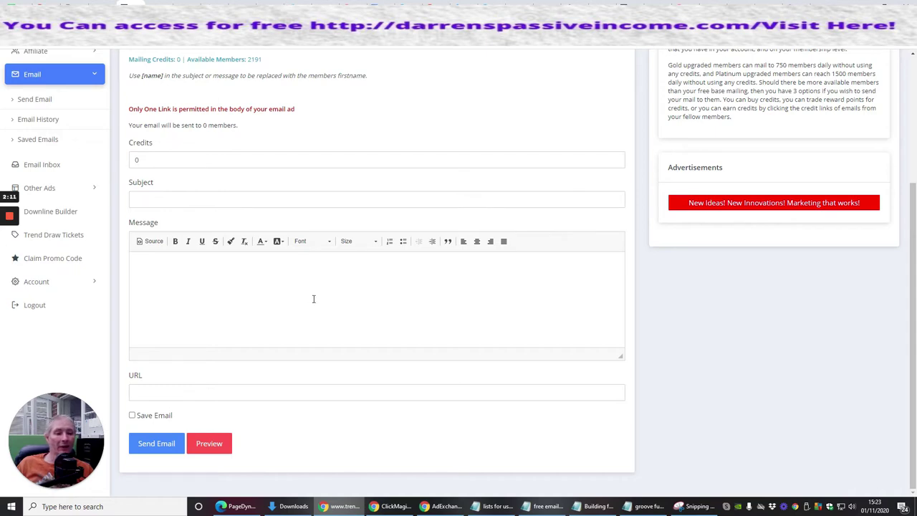
{"action": "scroll", "coordinate": [313, 299], "scroll_direction": "up", "scroll_amount": 3}
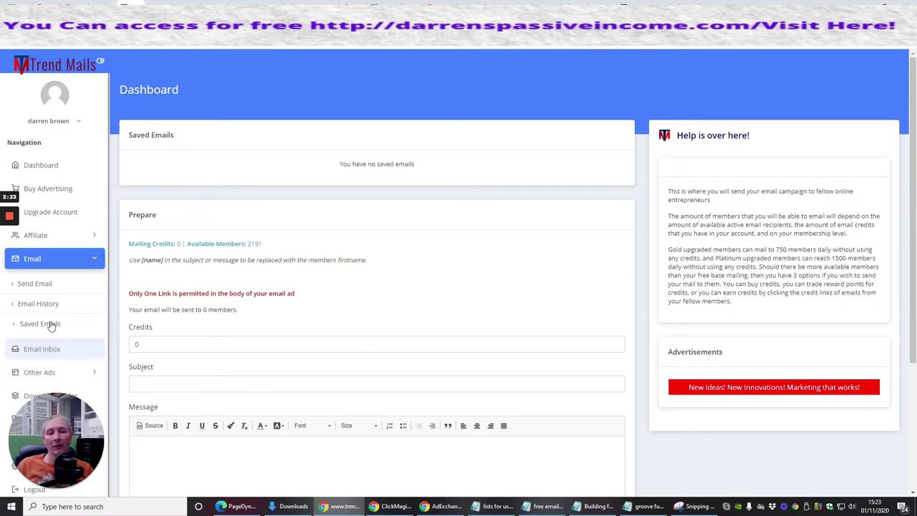
{"action": "left_click", "coordinate": [36, 236]}
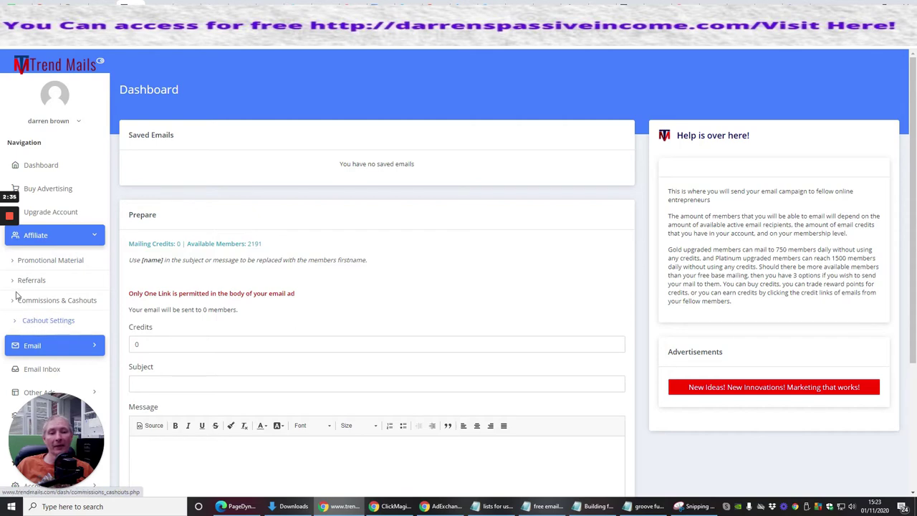
Open the Promotional Material page and copy the default affiliate URL.
{"action": "left_click", "coordinate": [50, 264]}
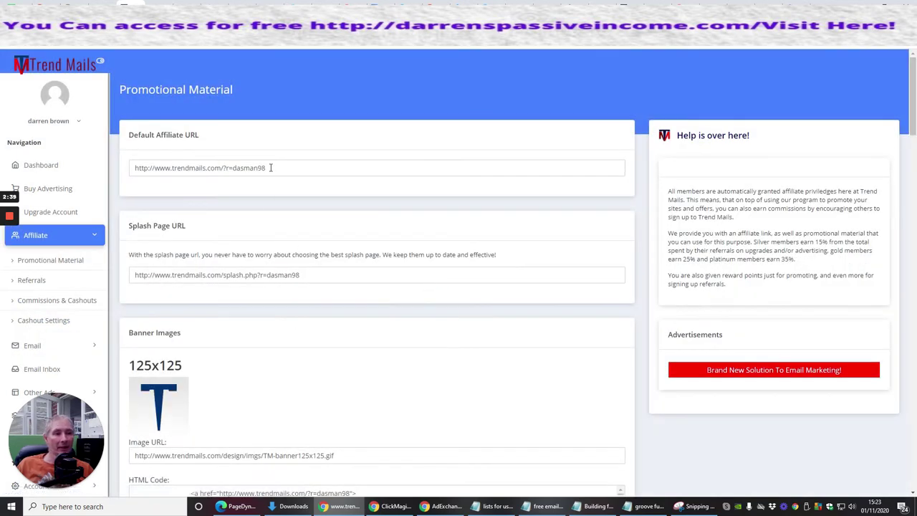
{"action": "left_click_drag", "start_coordinate": [273, 167], "coordinate": [123, 168]}
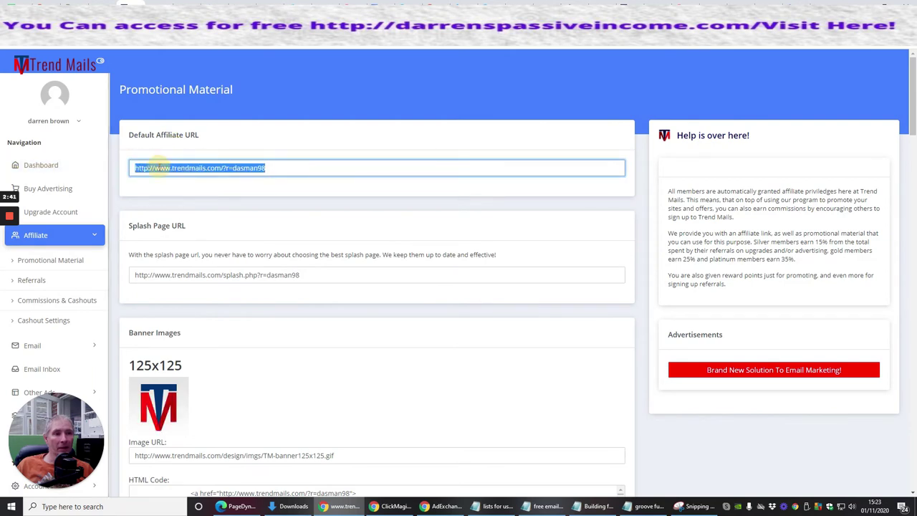
{"action": "right_click", "coordinate": [159, 169]}
{"action": "left_click", "coordinate": [165, 205]}
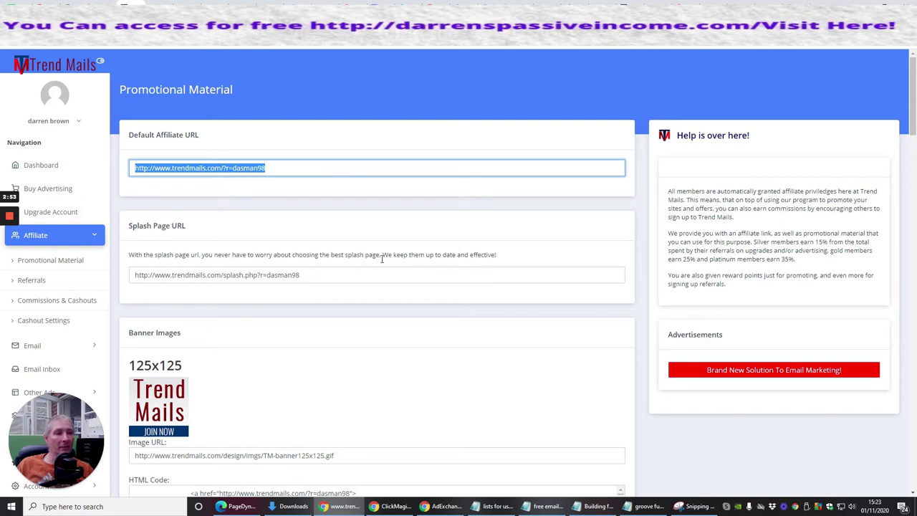
Copy the splash page URL and scroll through the email swipes and banner codes.
{"action": "left_click", "coordinate": [309, 275]}
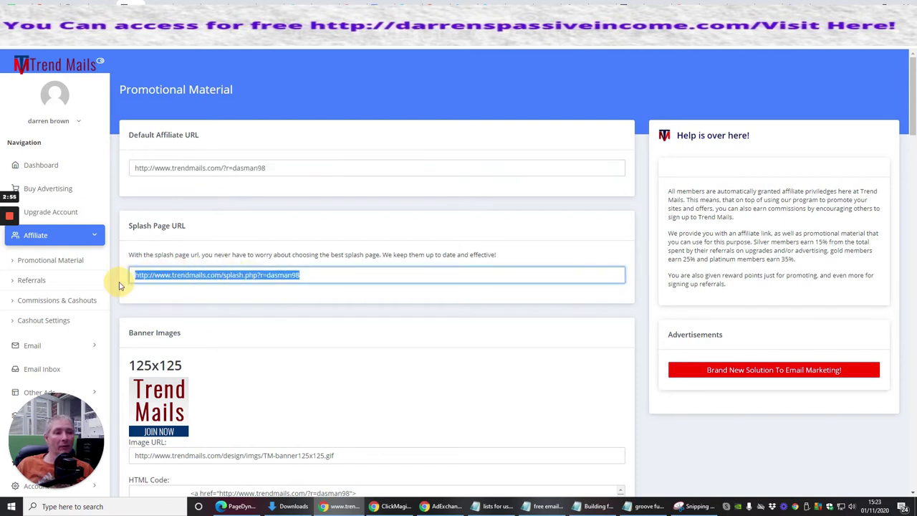
{"action": "right_click", "coordinate": [172, 277]}
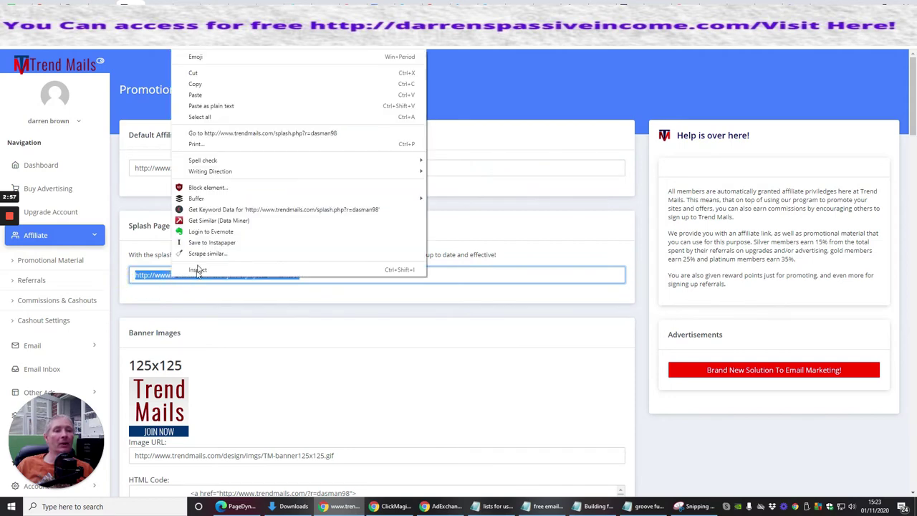
{"action": "left_click", "coordinate": [194, 83]}
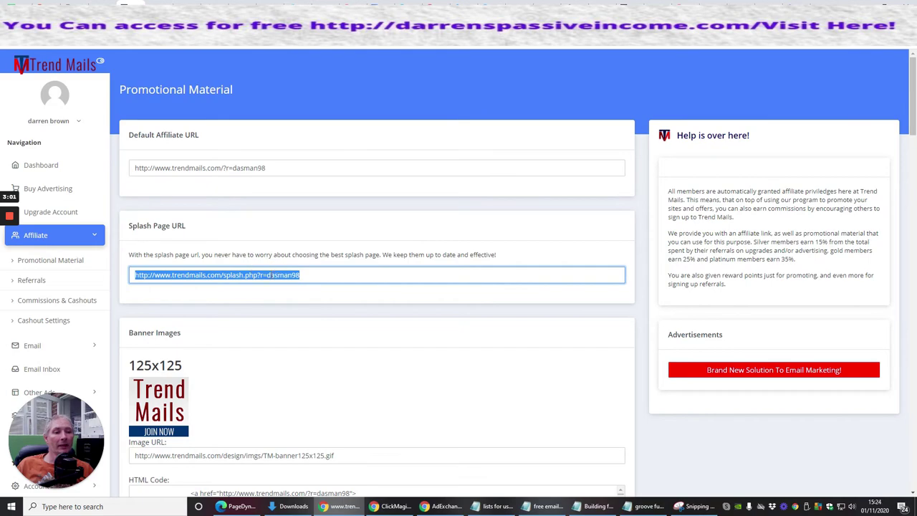
{"action": "scroll", "coordinate": [416, 358], "scroll_direction": "down", "scroll_amount": 2}
{"action": "scroll", "coordinate": [337, 330], "scroll_direction": "down", "scroll_amount": 7}
{"action": "scroll", "coordinate": [373, 272], "scroll_direction": "down", "scroll_amount": 15}
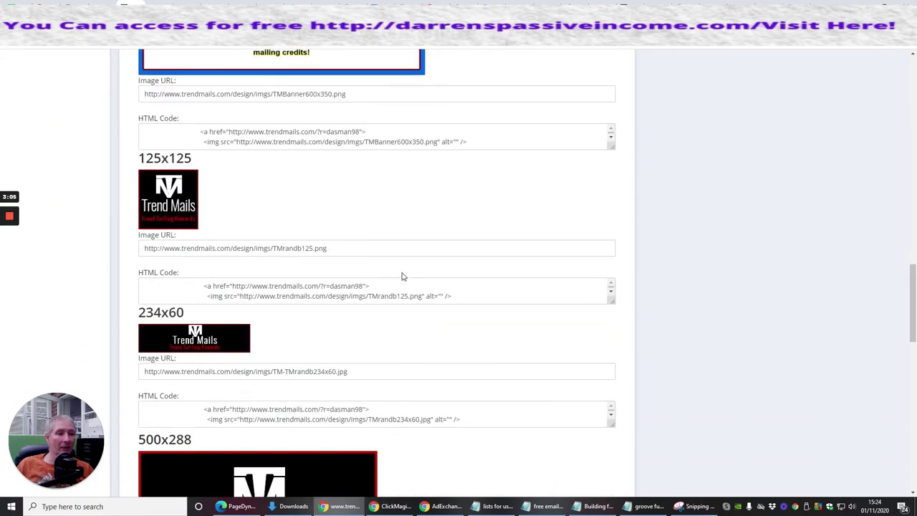
{"action": "scroll", "coordinate": [401, 285], "scroll_direction": "down", "scroll_amount": 5}
{"action": "scroll", "coordinate": [385, 287], "scroll_direction": "up", "scroll_amount": 2}
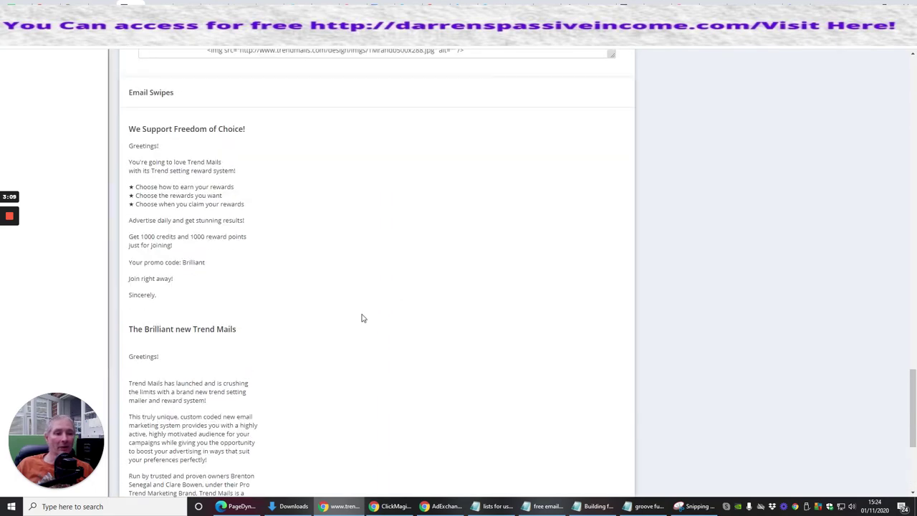
{"action": "scroll", "coordinate": [363, 317], "scroll_direction": "down", "scroll_amount": 3}
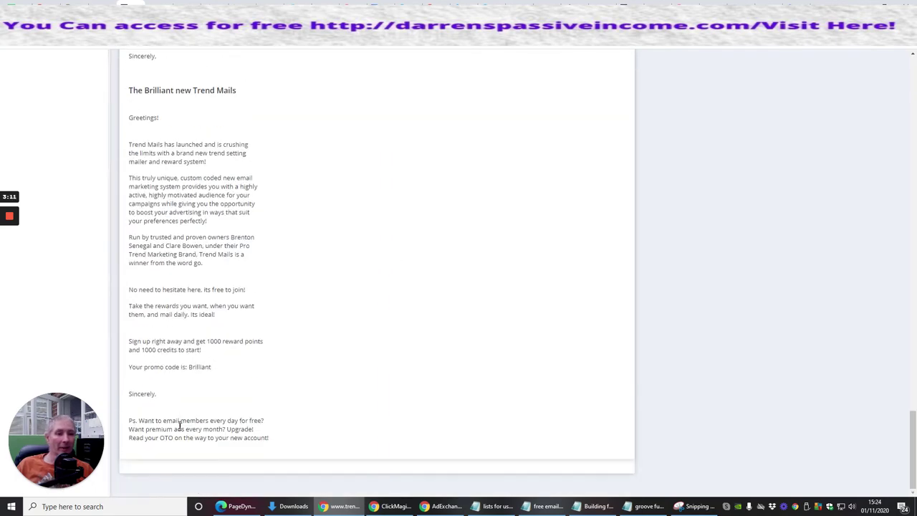
{"action": "scroll", "coordinate": [352, 248], "scroll_direction": "up", "scroll_amount": 15}
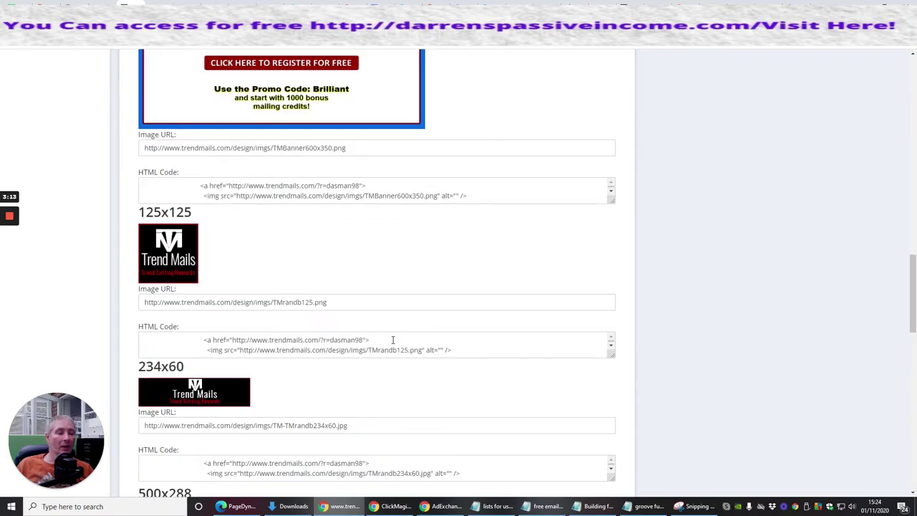
{"action": "scroll", "coordinate": [399, 333], "scroll_direction": "up", "scroll_amount": 2}
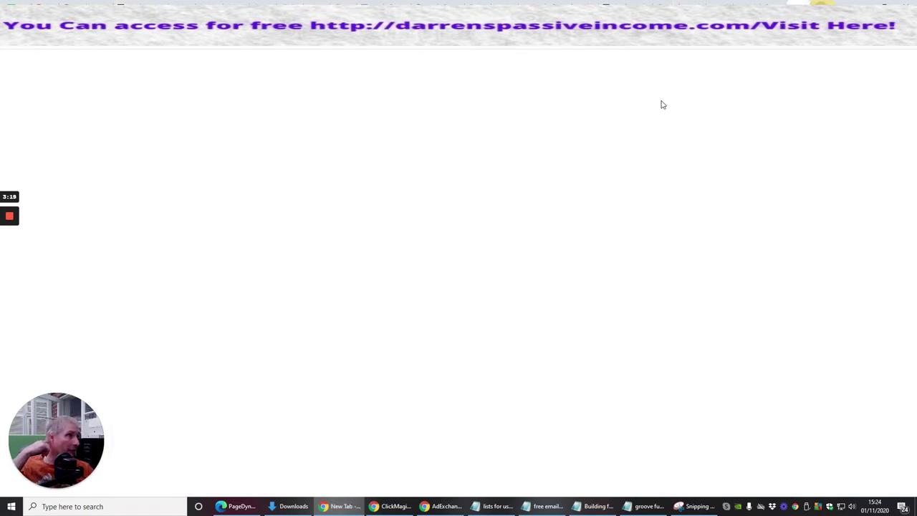
Paste-and-go the splash URL in a new tab to preview the join page, then return to Promotional Material.
{"action": "right_click", "coordinate": [126, 49]}
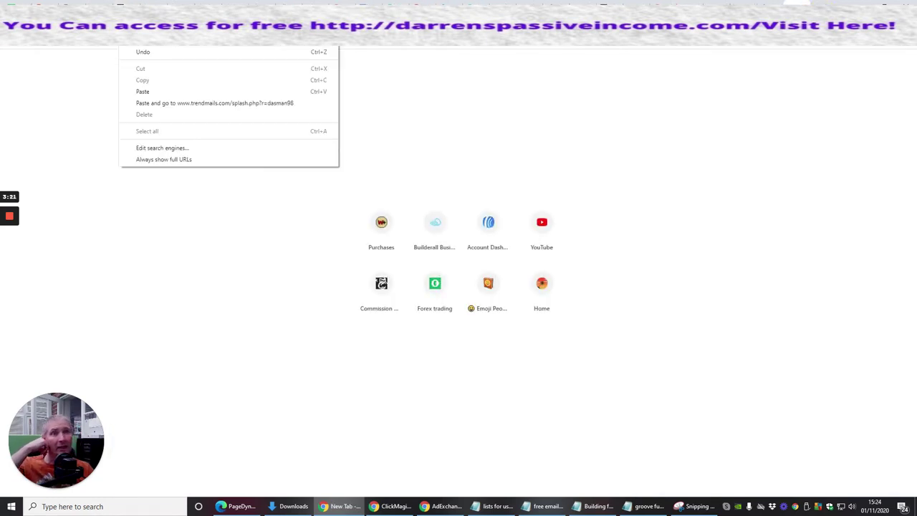
{"action": "left_click", "coordinate": [142, 103]}
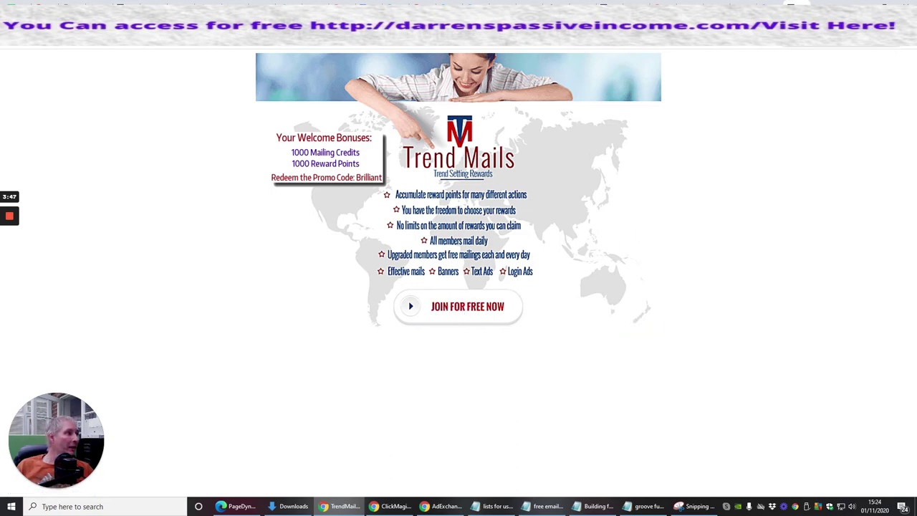
{"action": "key", "text": "ctrl+Tab"}
{"action": "scroll", "coordinate": [429, 344], "scroll_direction": "up", "scroll_amount": 1}
{"action": "scroll", "coordinate": [428, 344], "scroll_direction": "up", "scroll_amount": 10}
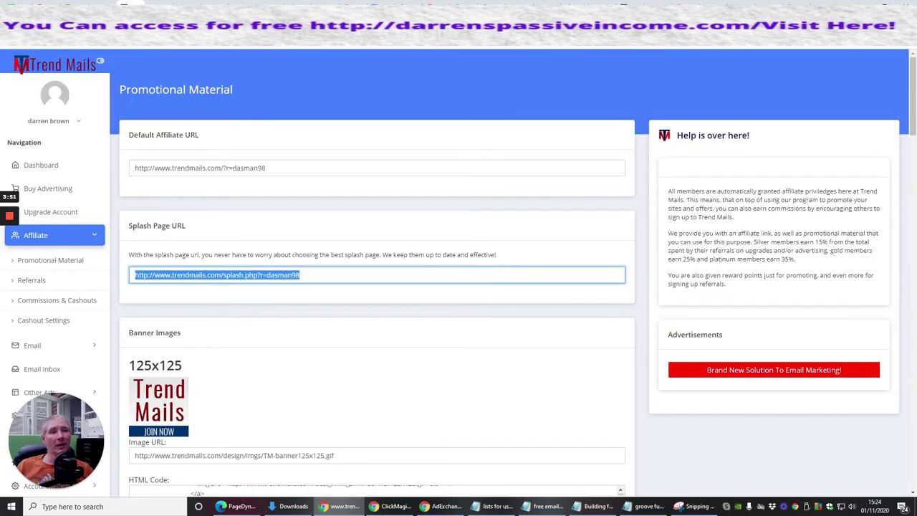
Paste the copied splash page URL on a new line in the Building free traffic notes.
{"action": "left_click", "coordinate": [594, 507]}
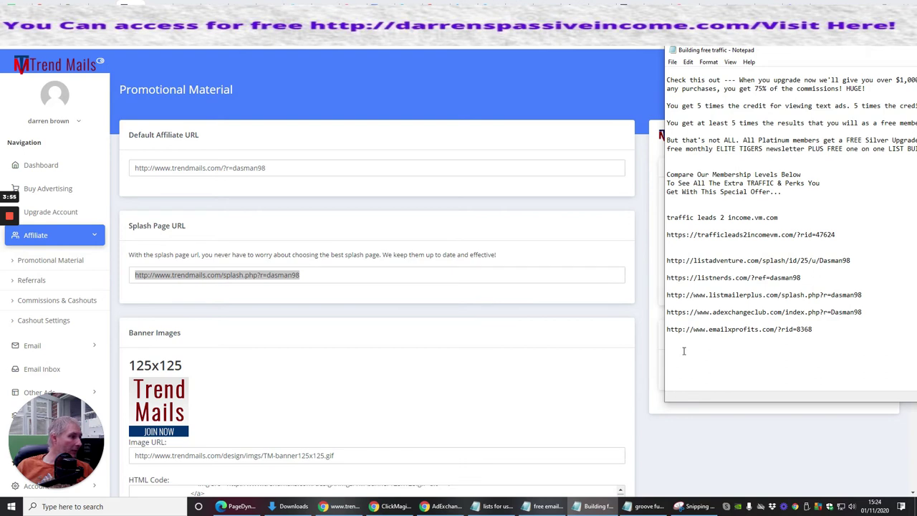
{"action": "key", "text": "Return"}
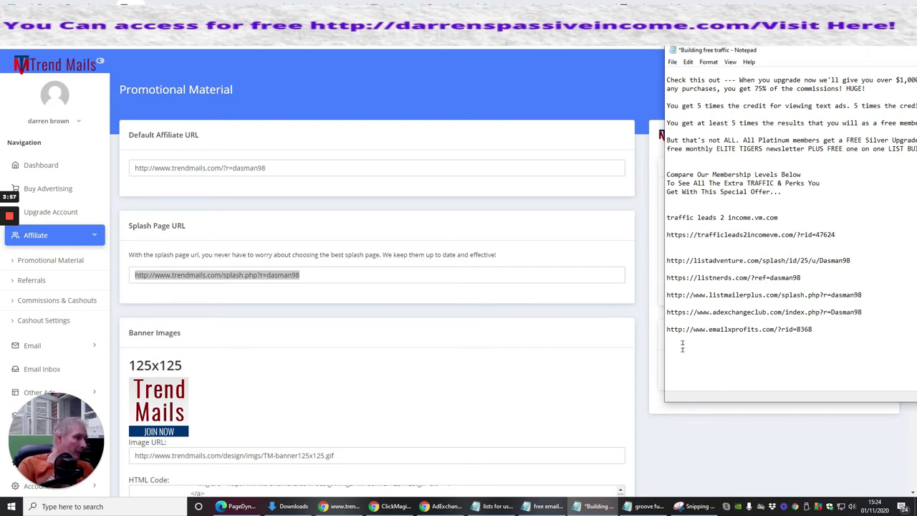
{"action": "right_click", "coordinate": [681, 344]}
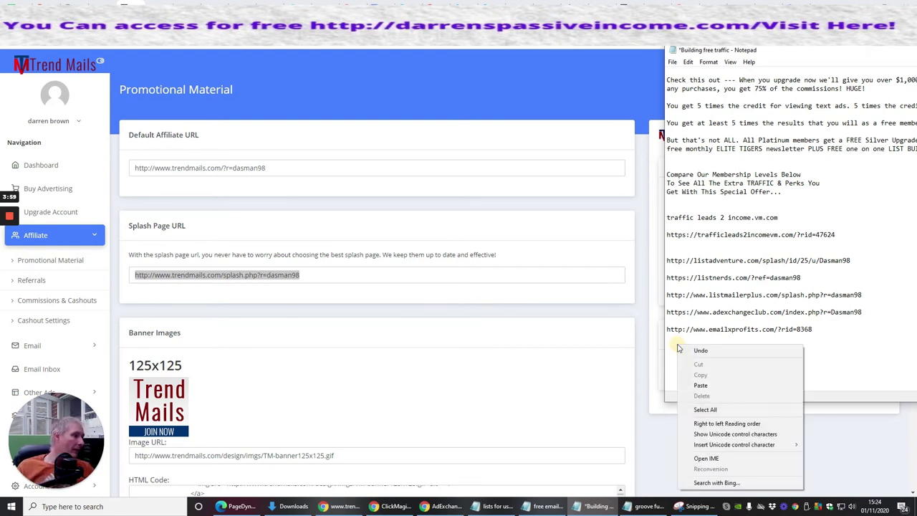
{"action": "left_click", "coordinate": [684, 384]}
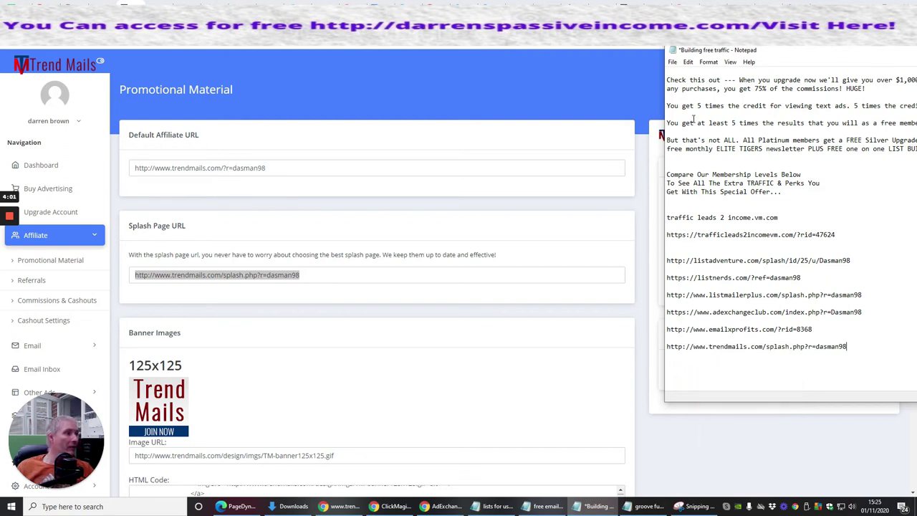
Save the link list with File > Save and return to the Trend Mails page.
{"action": "left_click", "coordinate": [672, 62]}
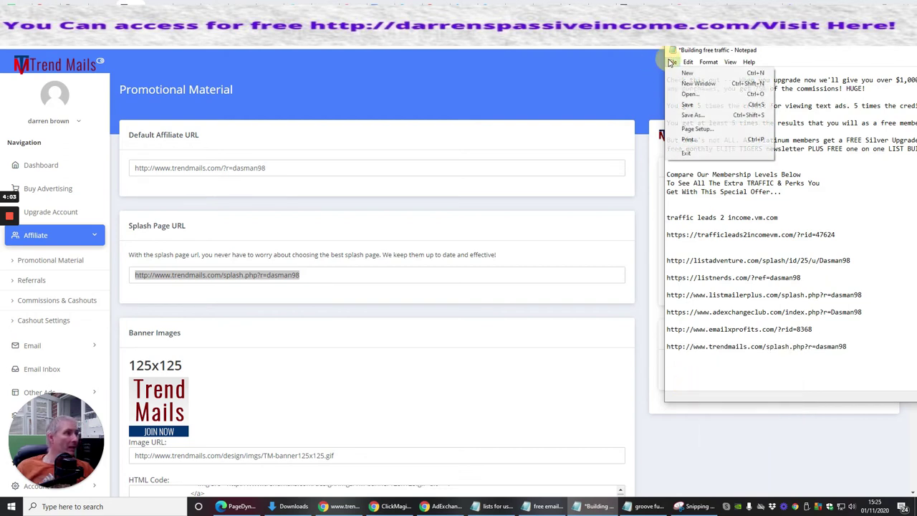
{"action": "left_click", "coordinate": [675, 106]}
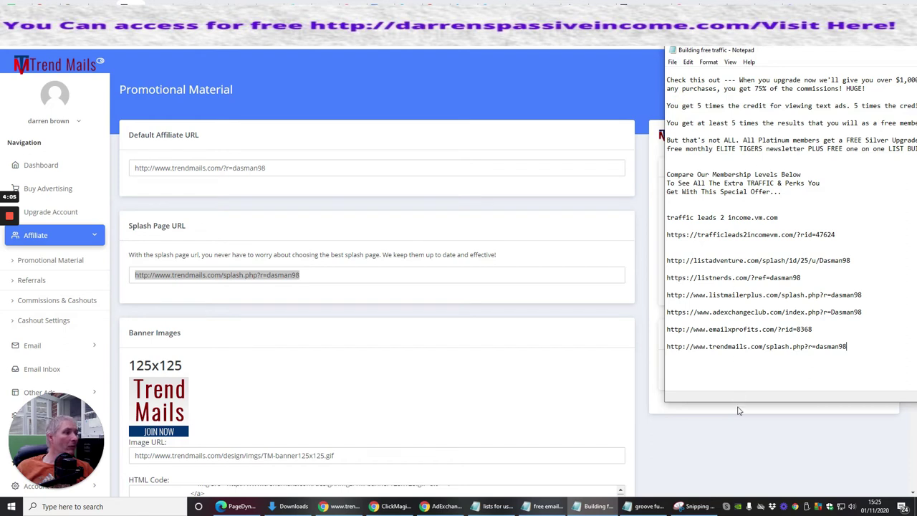
{"action": "left_click", "coordinate": [485, 101]}
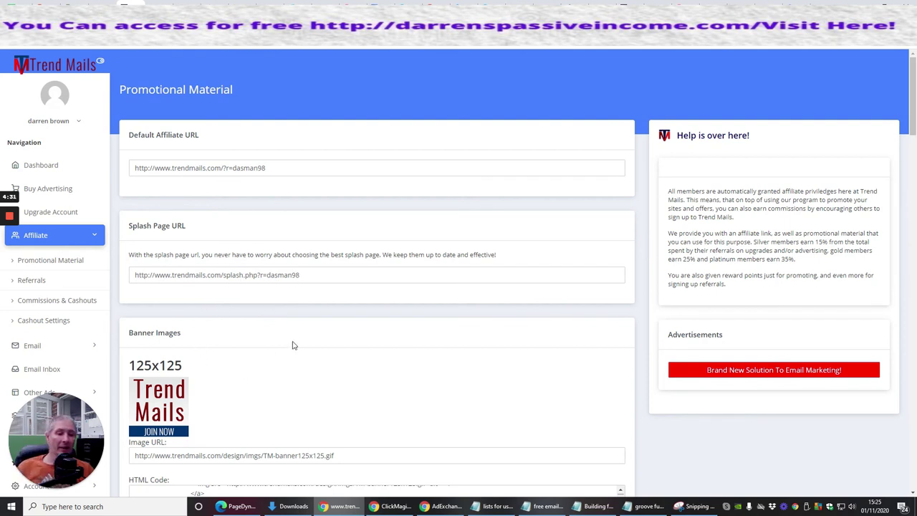
Go back to the Dashboard showing 0 mailing credits, $0.00 commissions and a Silver account.
{"action": "scroll", "coordinate": [296, 342], "scroll_direction": "down", "scroll_amount": 5}
{"action": "scroll", "coordinate": [307, 341], "scroll_direction": "up", "scroll_amount": 5}
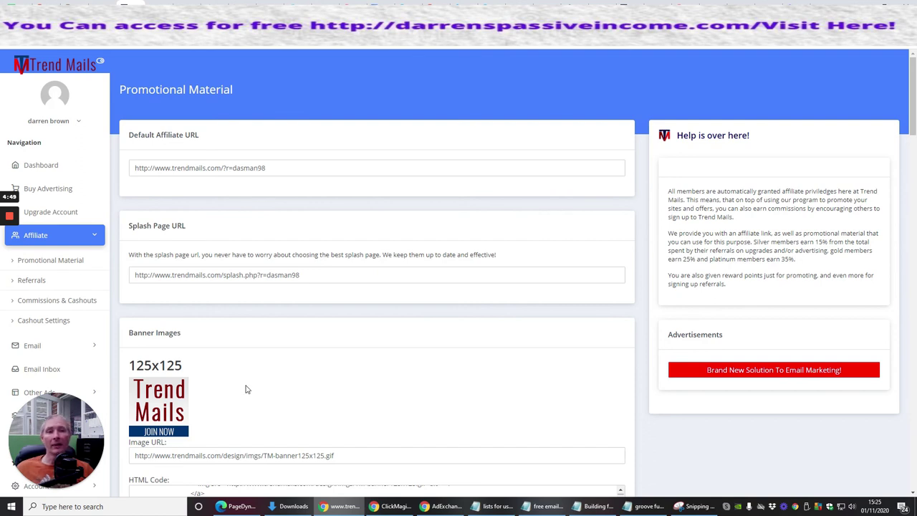
{"action": "left_click", "coordinate": [63, 163]}
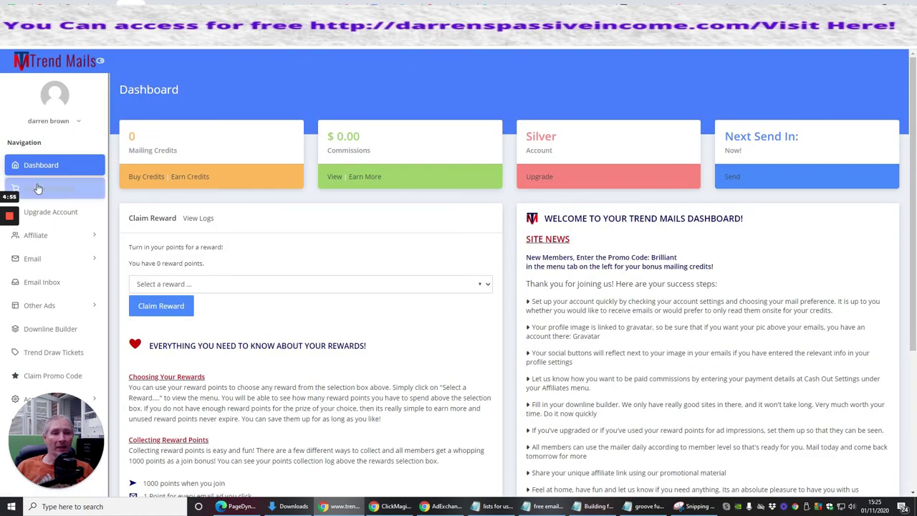
Open Buy Advertising and browse the packages, from 2000 mailing credits for $5.00 to banner, text and login ads.
{"action": "left_click", "coordinate": [47, 188]}
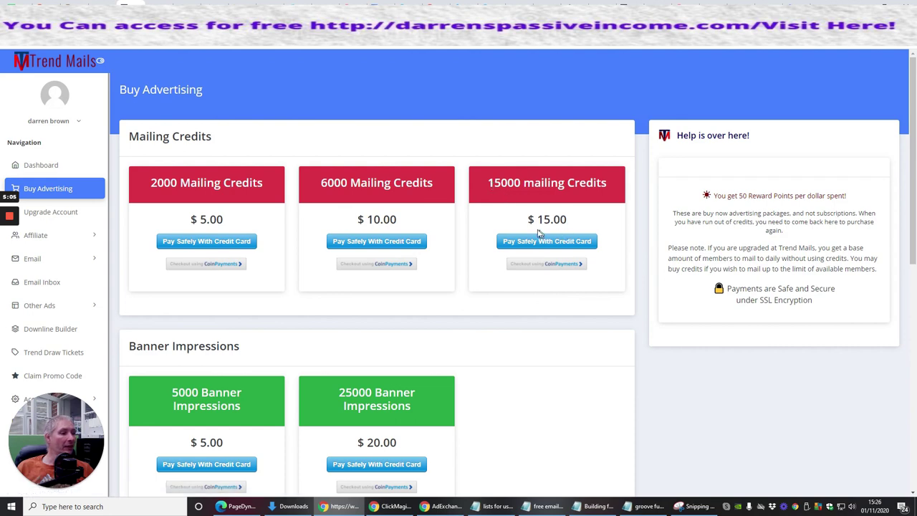
{"action": "scroll", "coordinate": [542, 314], "scroll_direction": "down", "scroll_amount": 2}
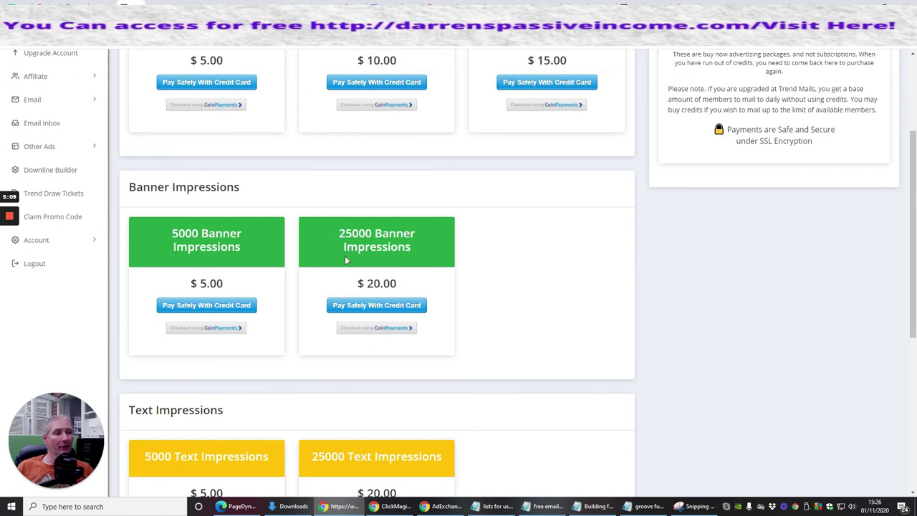
{"action": "scroll", "coordinate": [542, 258], "scroll_direction": "down", "scroll_amount": 3}
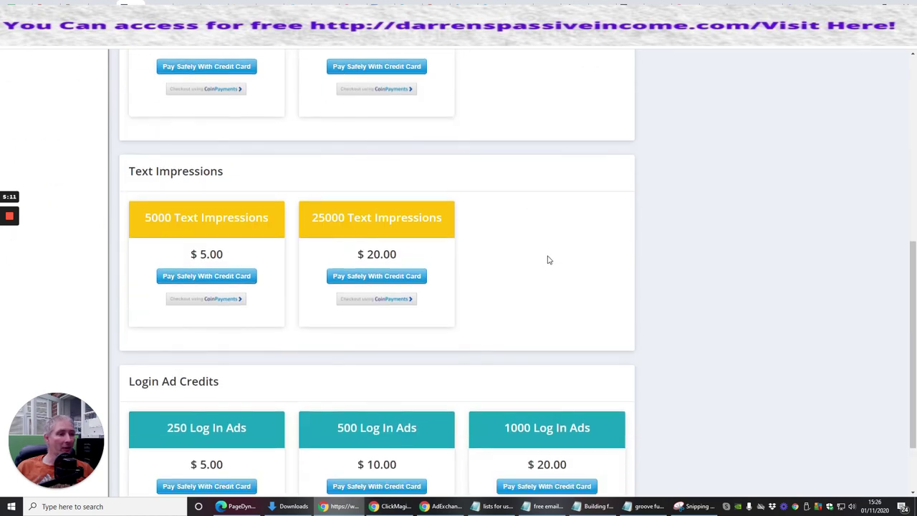
{"action": "scroll", "coordinate": [510, 208], "scroll_direction": "down", "scroll_amount": 1}
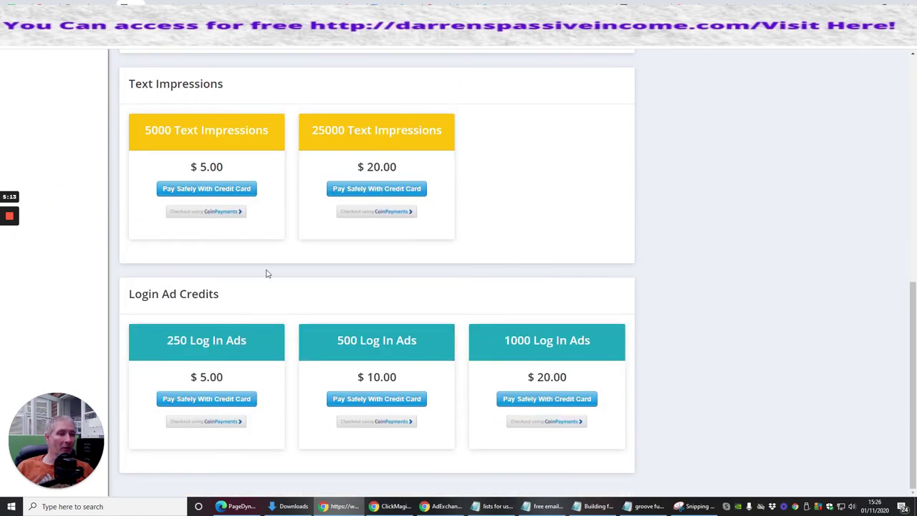
{"action": "scroll", "coordinate": [507, 364], "scroll_direction": "up", "scroll_amount": 6}
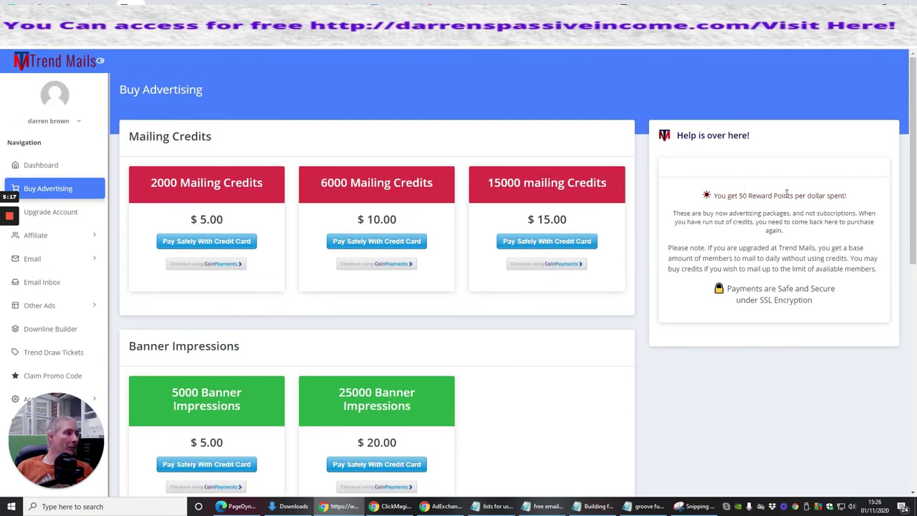
{"action": "left_click", "coordinate": [53, 375]}
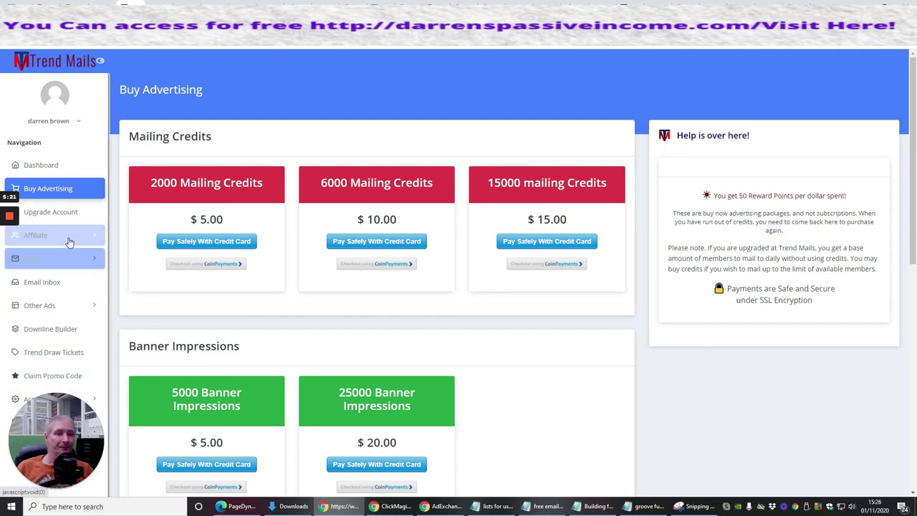
{"action": "mouse_move", "coordinate": [10, 217]}
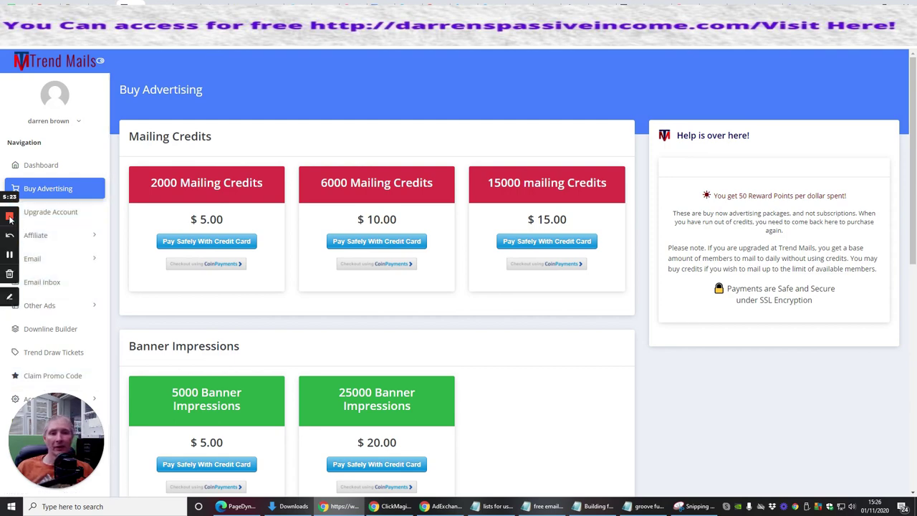